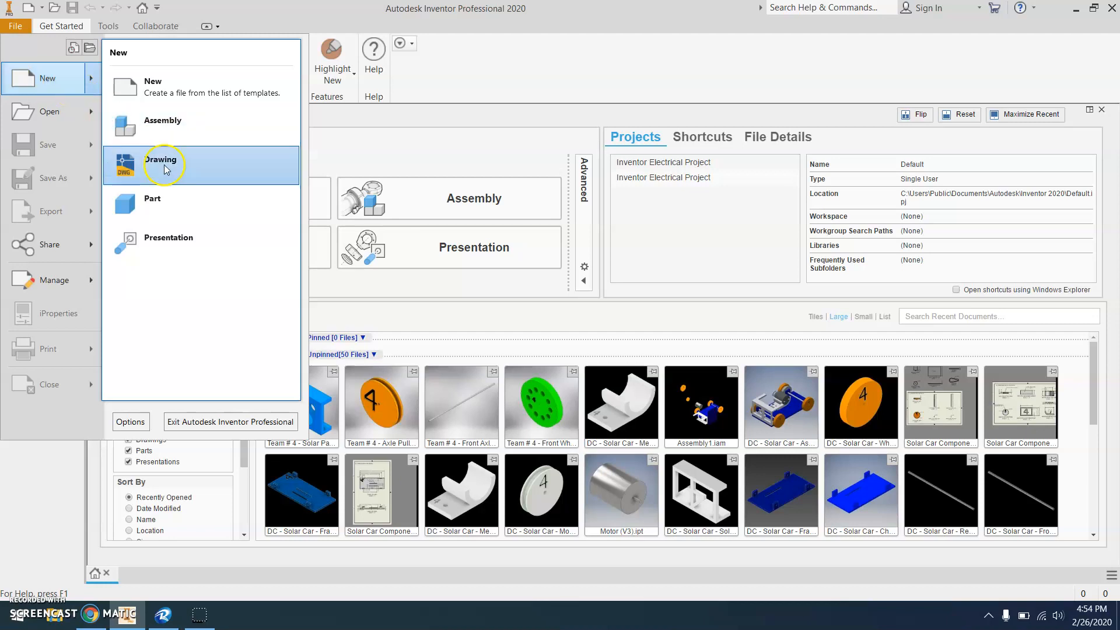
- Create a new part and start a 2D sketch on the horizontal XZ origin plane
left_click(181, 196)
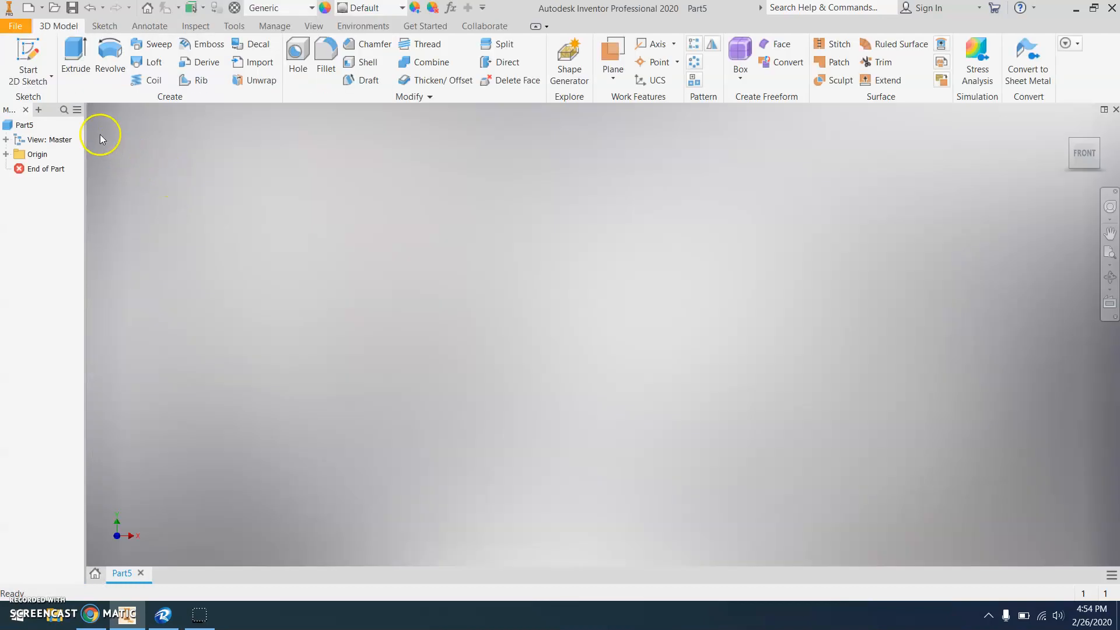
left_click(33, 58)
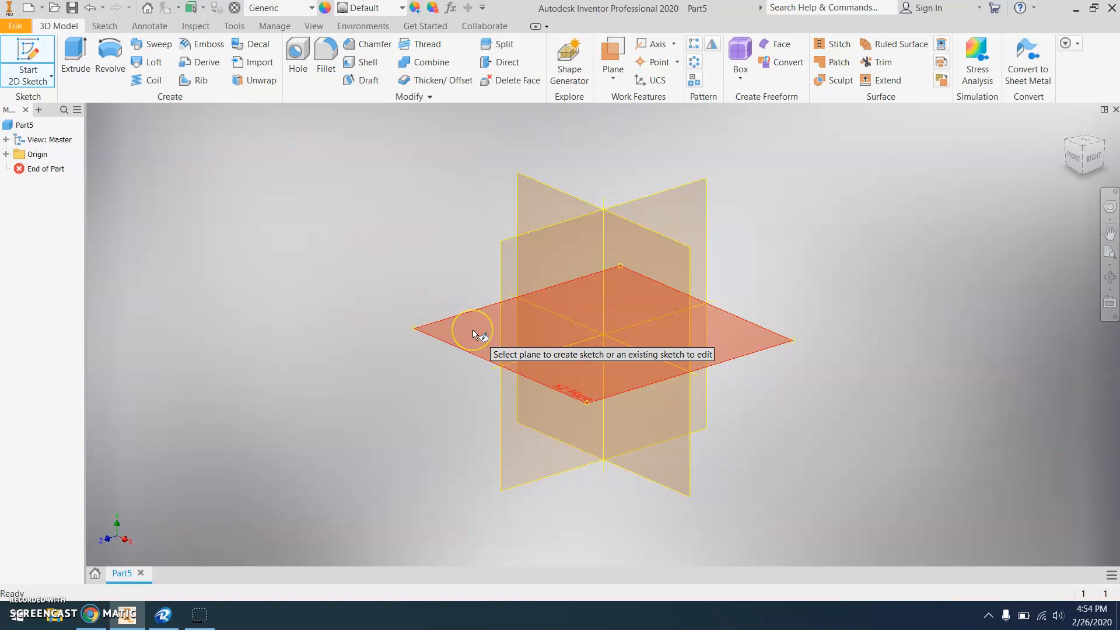
left_click(473, 331)
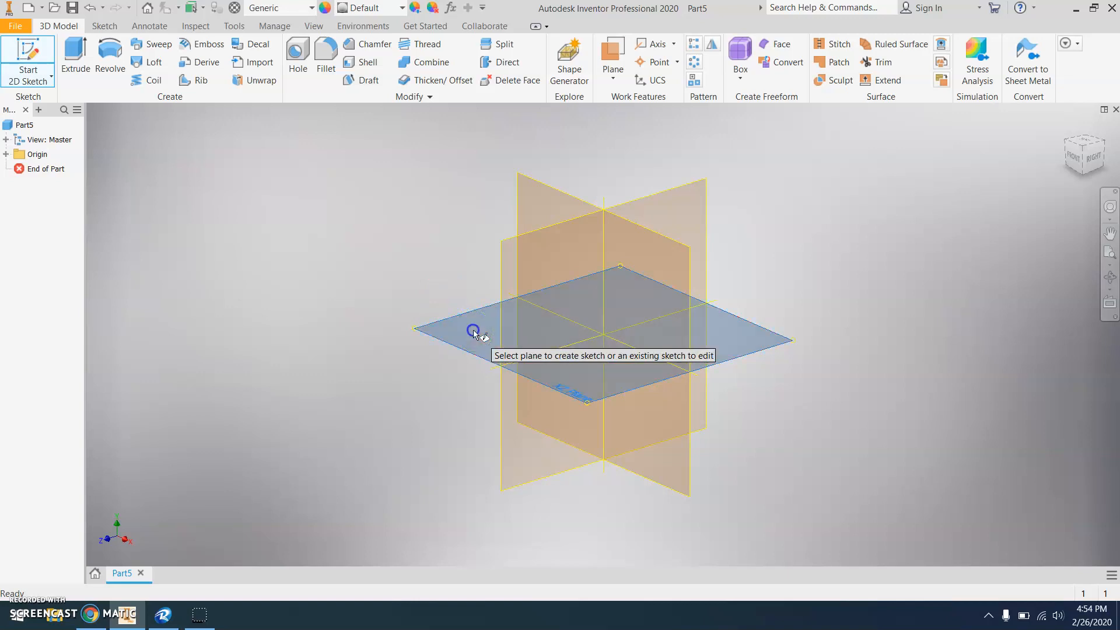
middle_click_drag(506, 301, 213, 407)
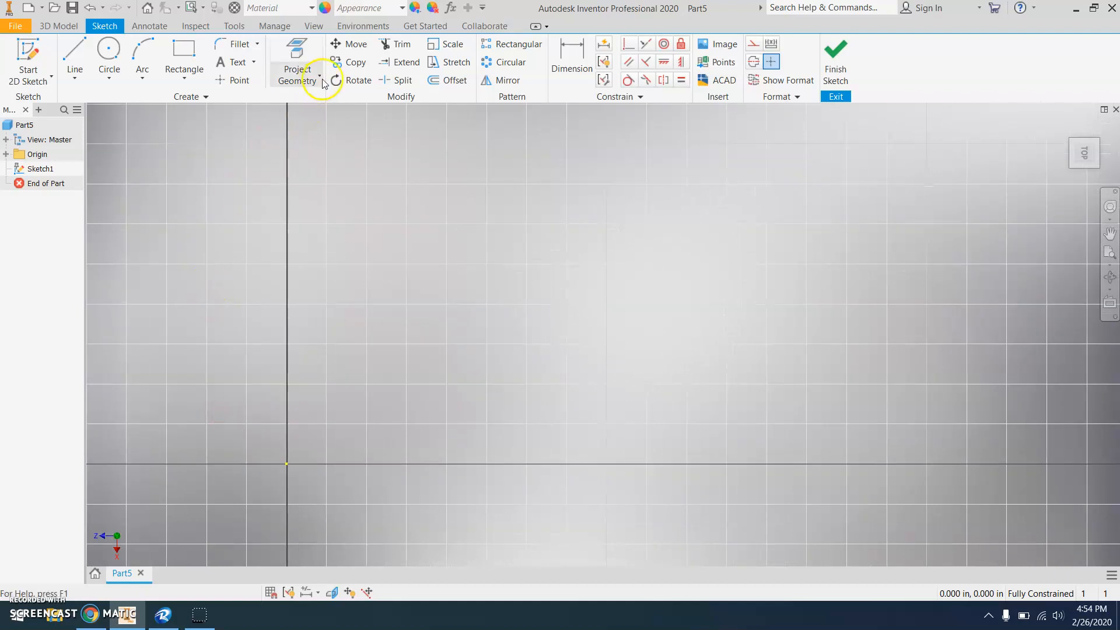
- Set the part document's length unit to millimeter and return to the sketching tools
left_click(234, 27)
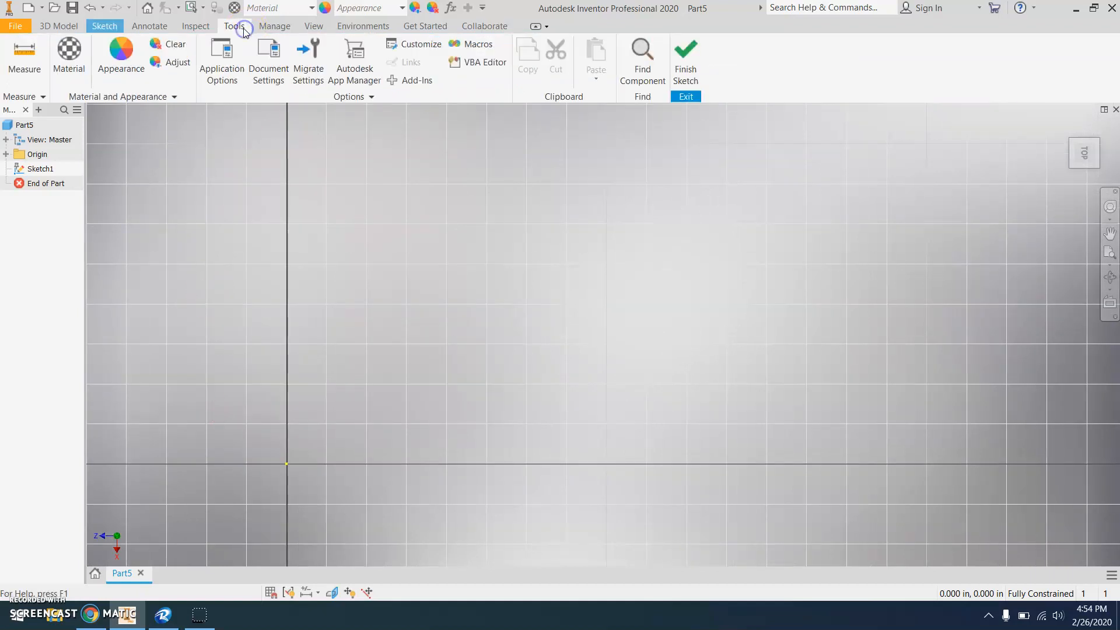
left_click(266, 55)
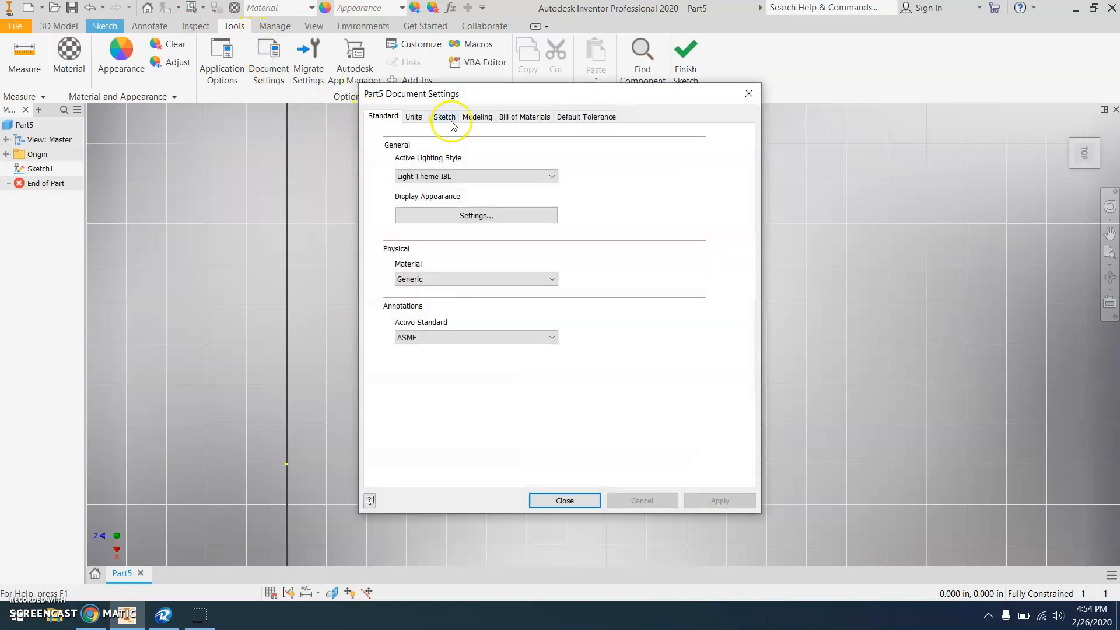
left_click(414, 116)
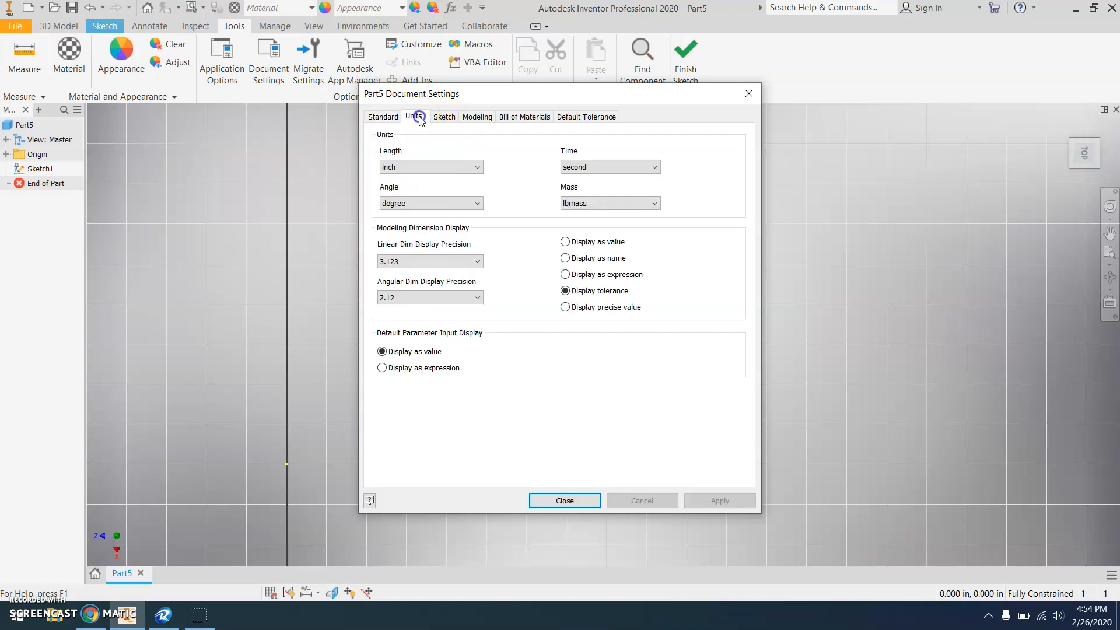
left_click(448, 168)
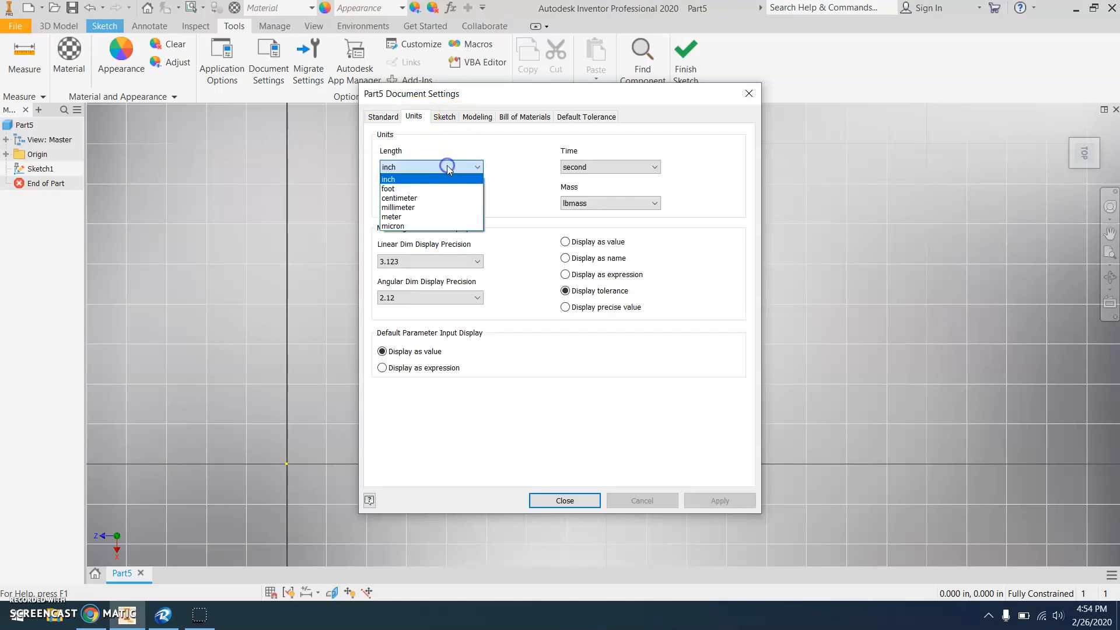
left_click(432, 208)
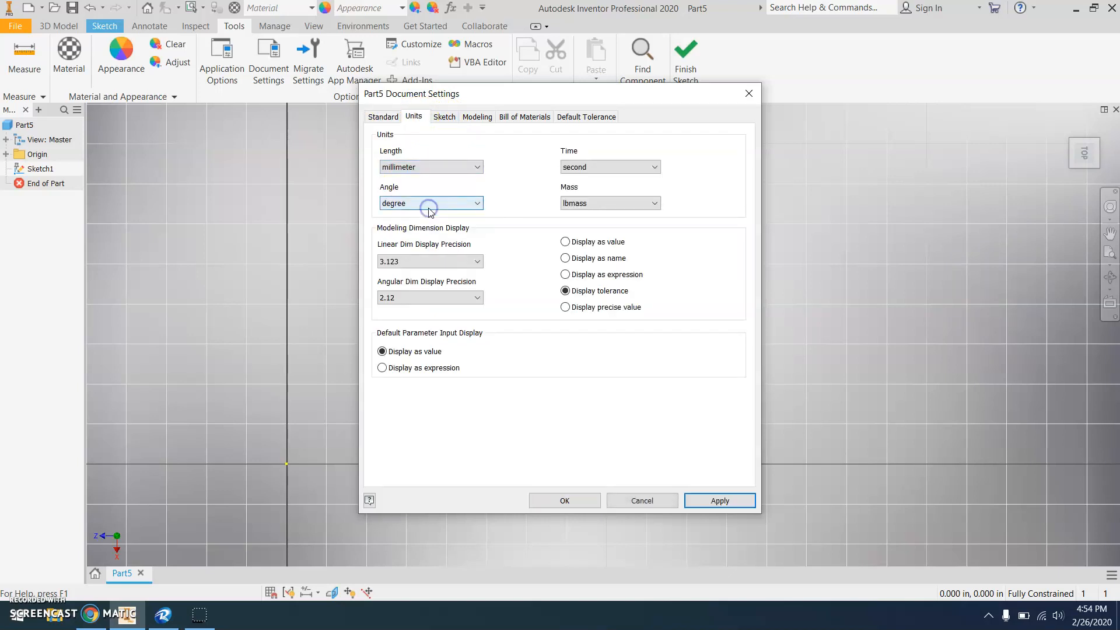
left_click(557, 500)
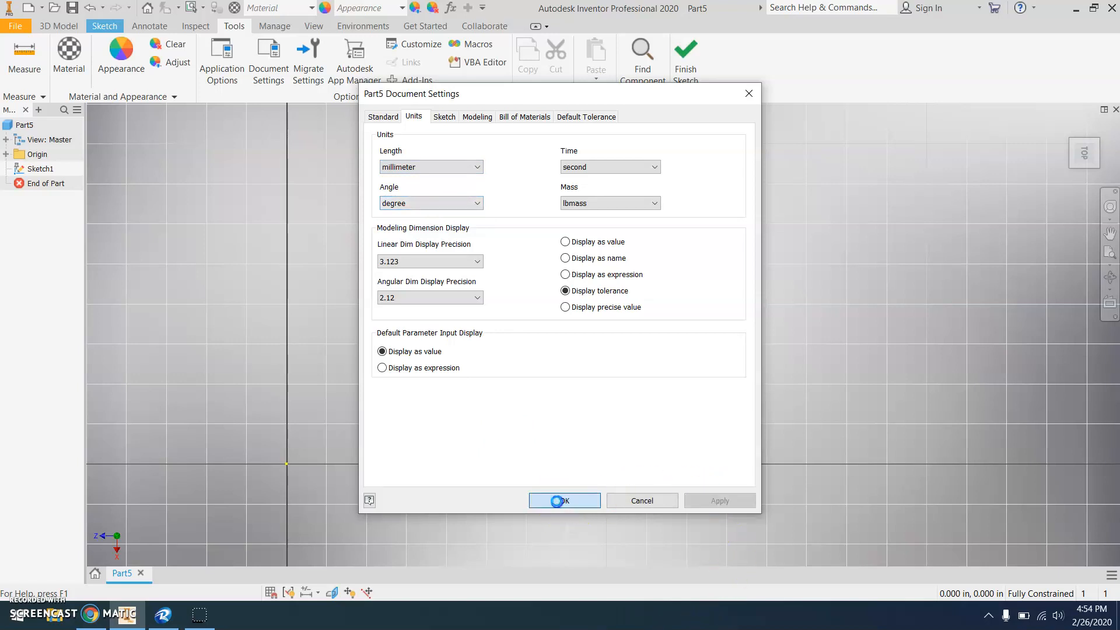
scroll(478, 432, "down", 5)
middle_click_drag(468, 430, 387, 445)
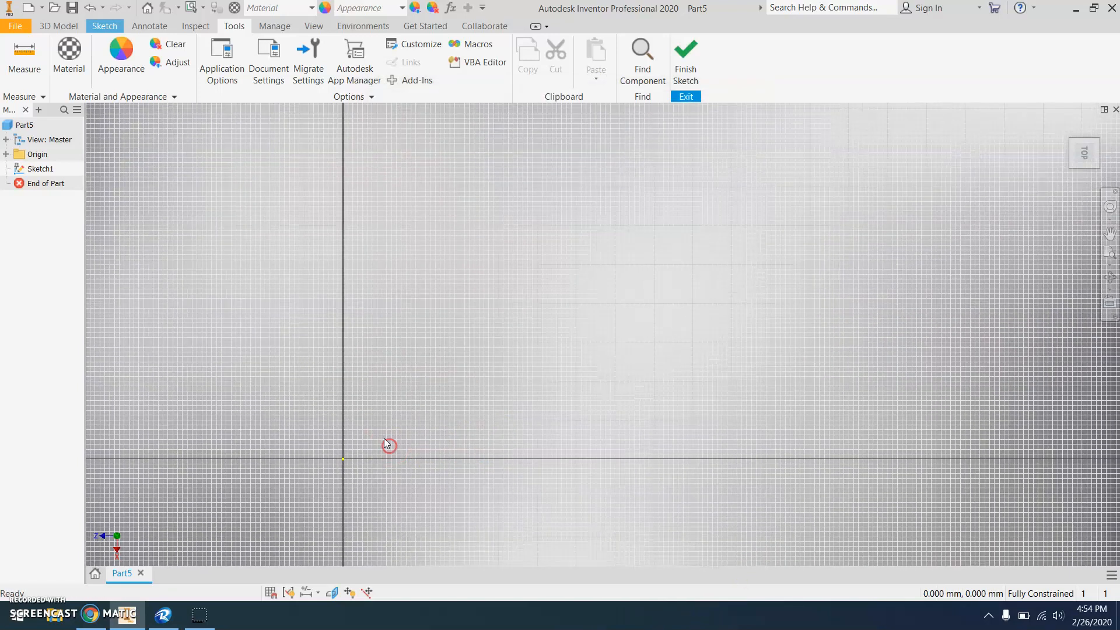
scroll(384, 435, "up", 3)
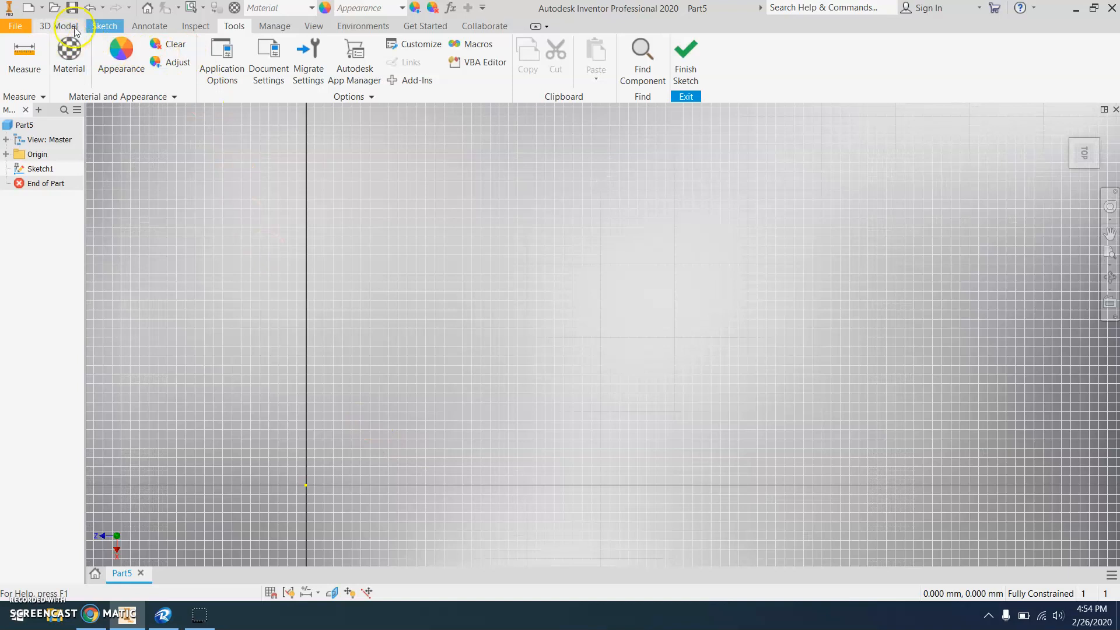
left_click(97, 27)
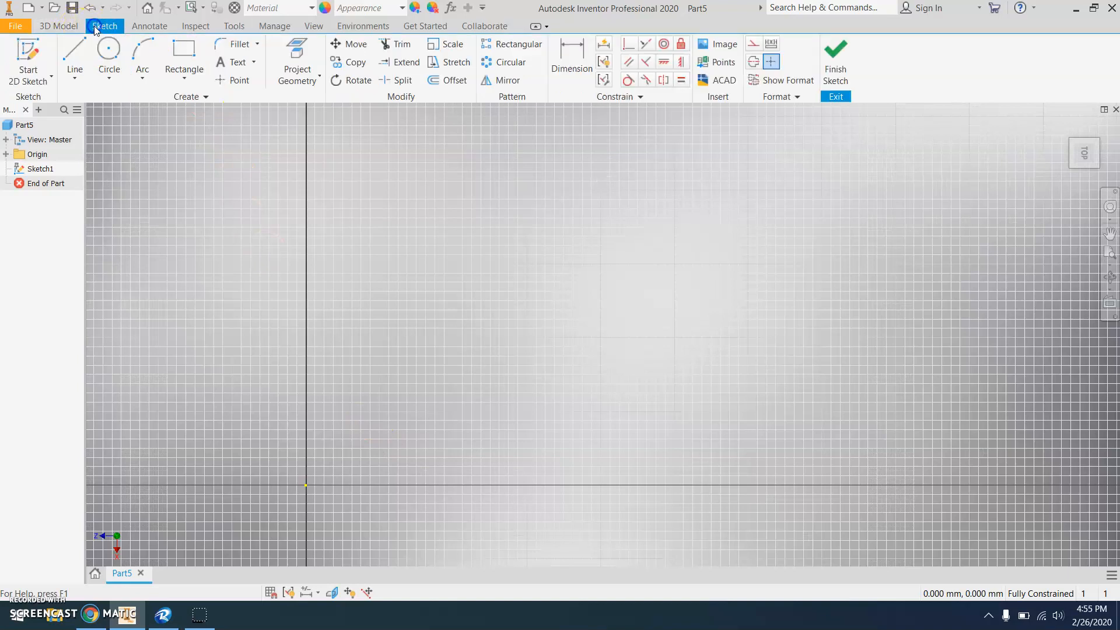
left_click(187, 62)
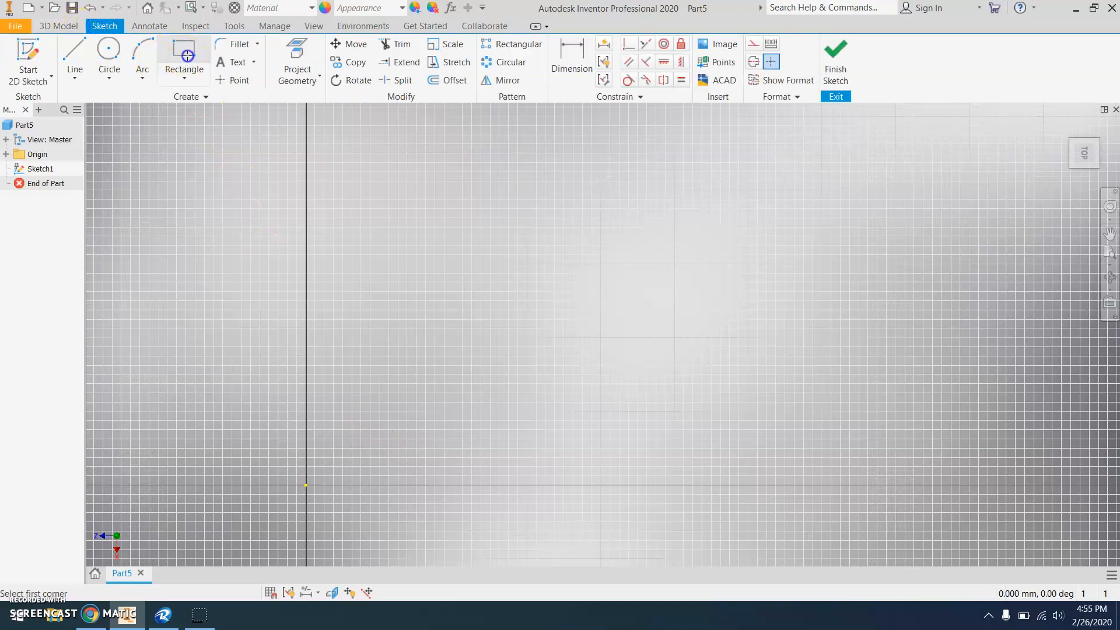
left_click(306, 486)
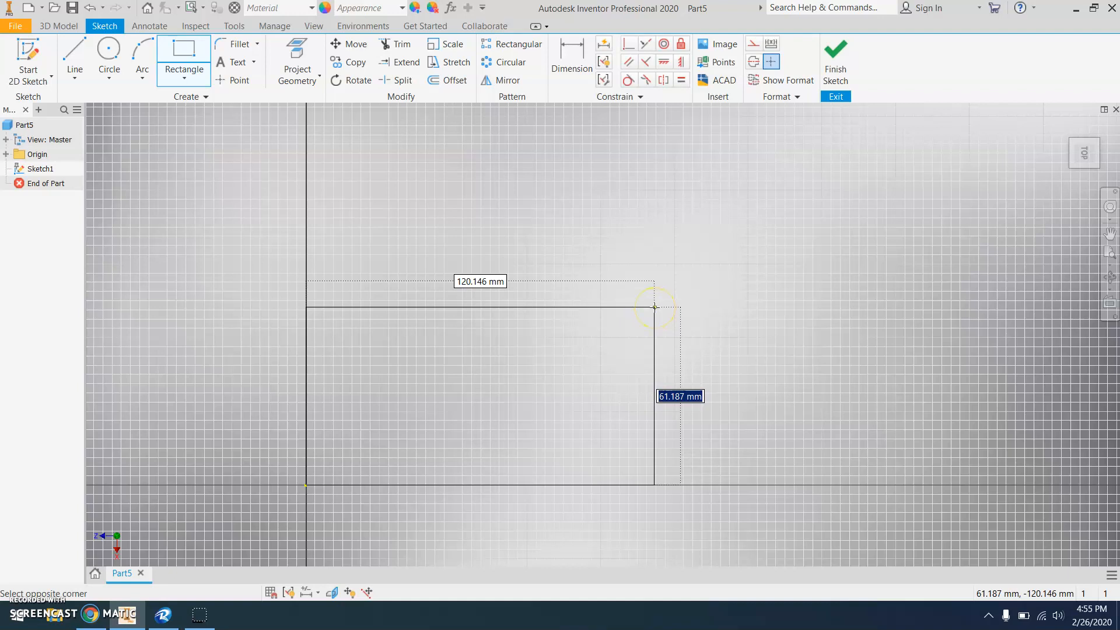
key("Escape")
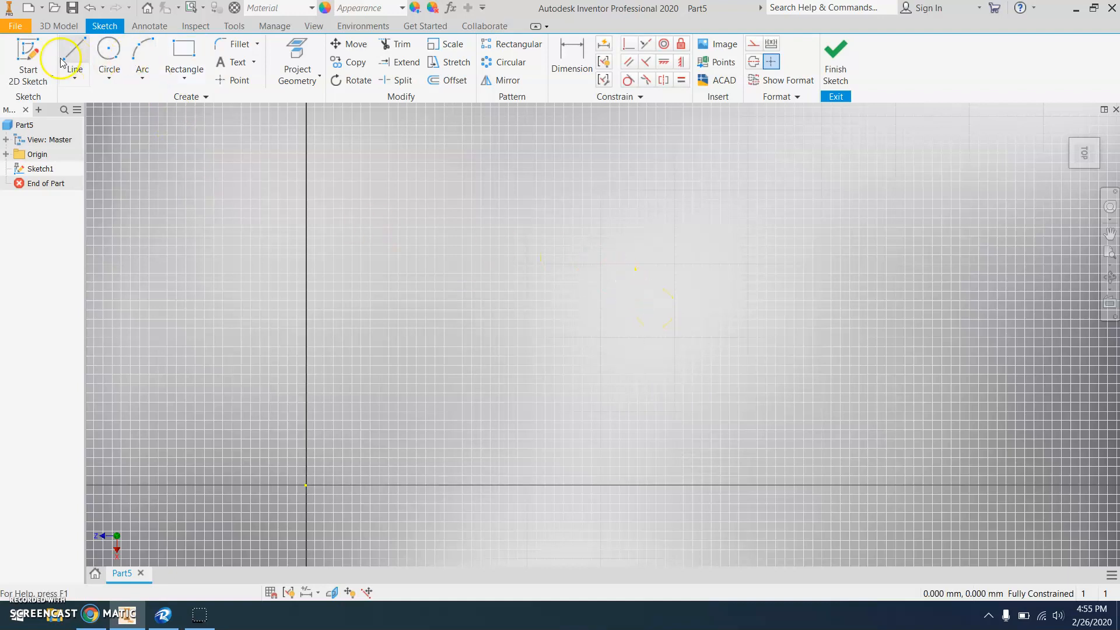
left_click(75, 61)
left_click(307, 485)
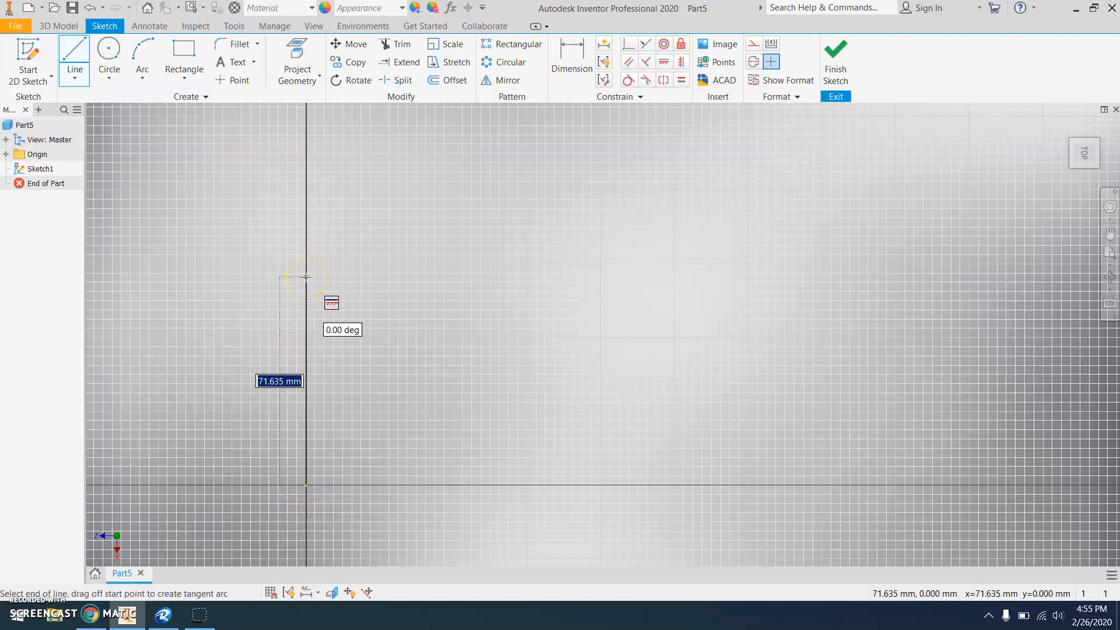
key("Escape")
- Sketch a two-point rectangle about 130 mm wide, with its lower-left corner at the origin
left_click(184, 58)
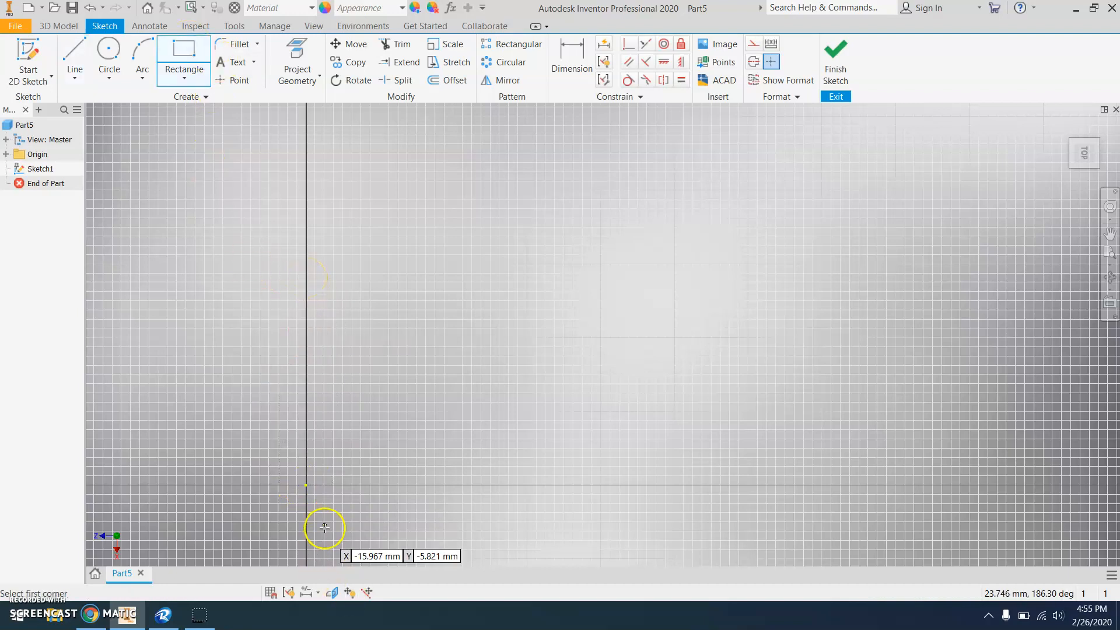
left_click(307, 485)
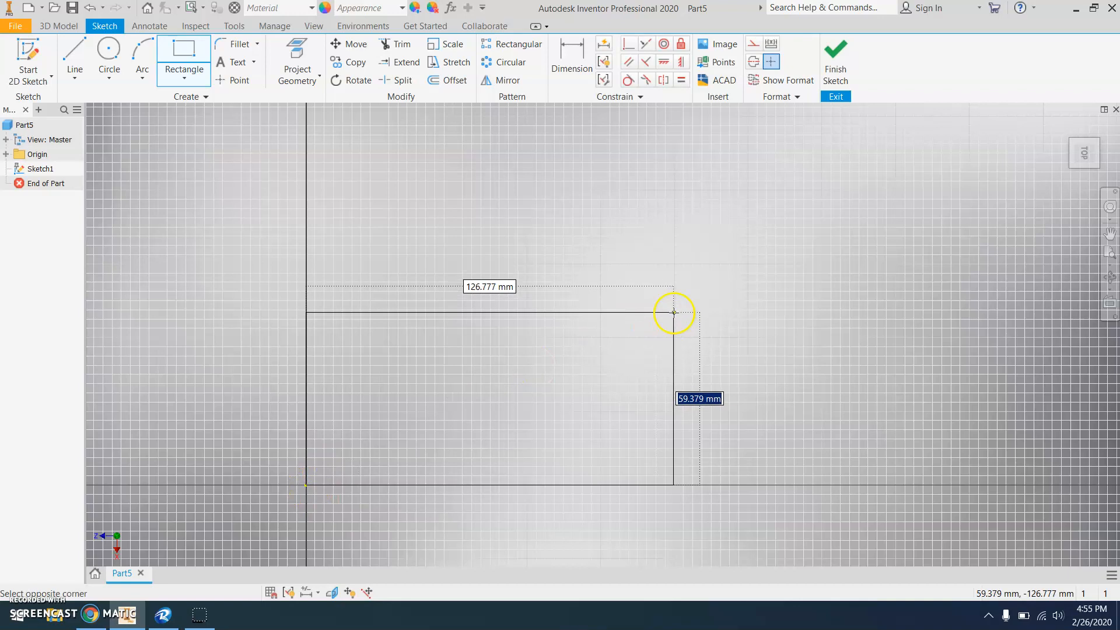
left_click(684, 302)
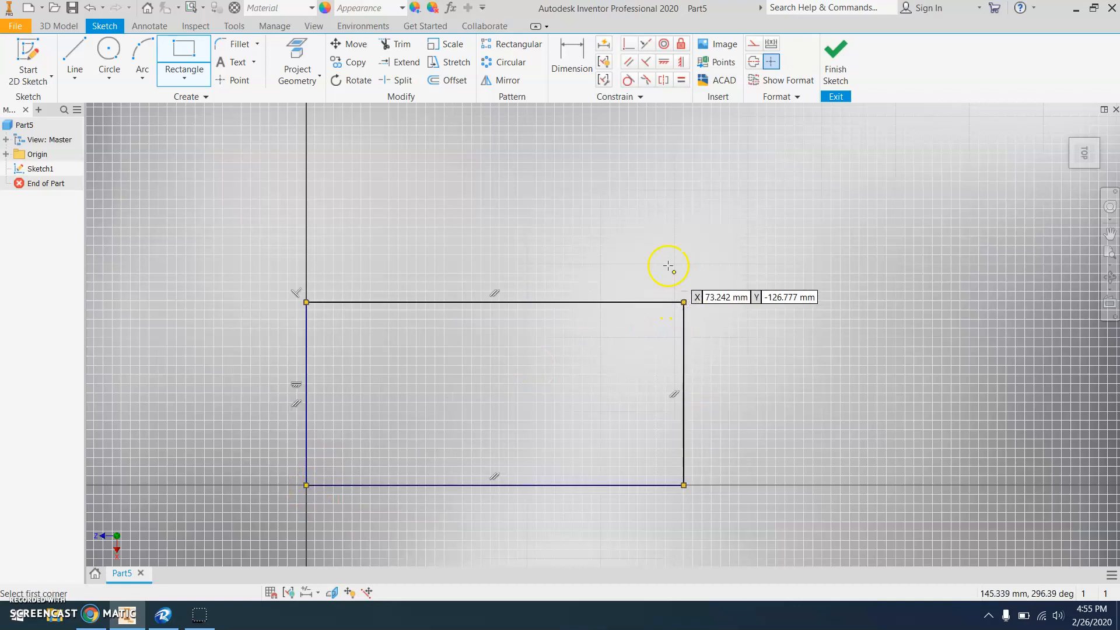
- Dimension the rectangle's width along its upper edge as 160 mm
left_click(568, 69)
left_click(496, 302)
left_click(492, 169)
type("160")
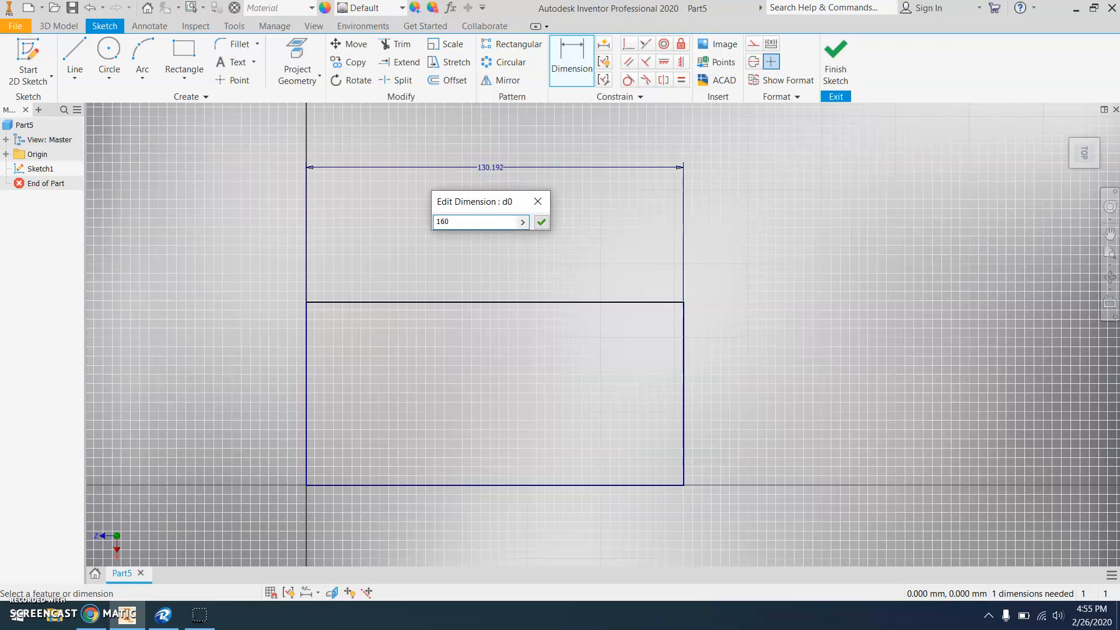
key("Return")
- Dimension the rectangle's height between its upper and lower edges as 70 mm
mouse_move(440, 332)
middle_mouse_down()
mouse_move(376, 367)
mouse_move(387, 285)
middle_mouse_up()
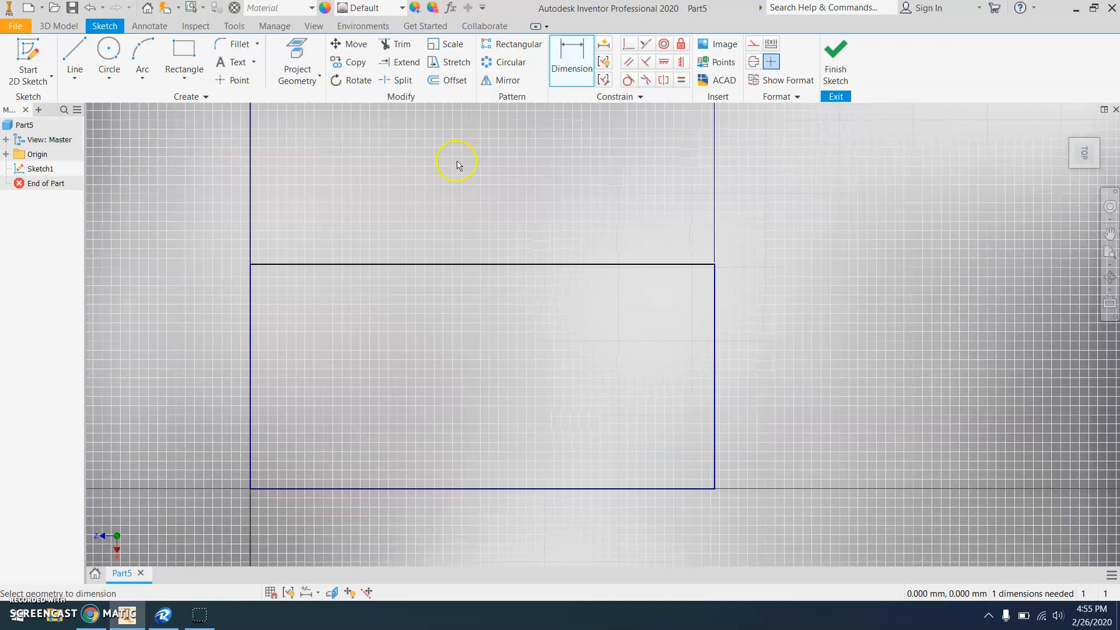
left_click(558, 58)
left_click(294, 265)
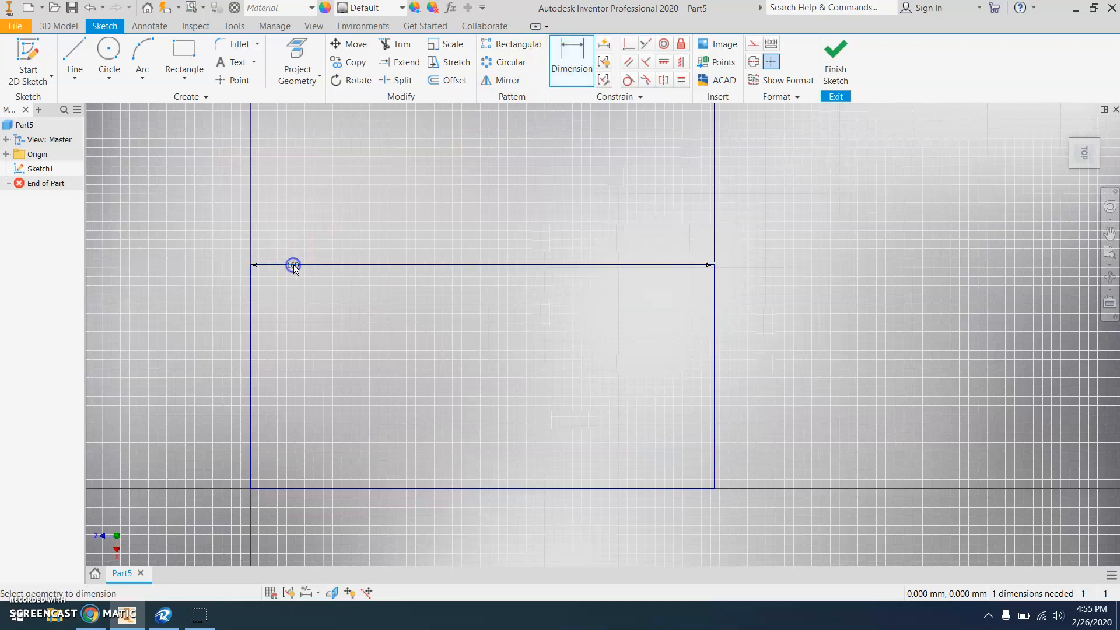
left_click(278, 488)
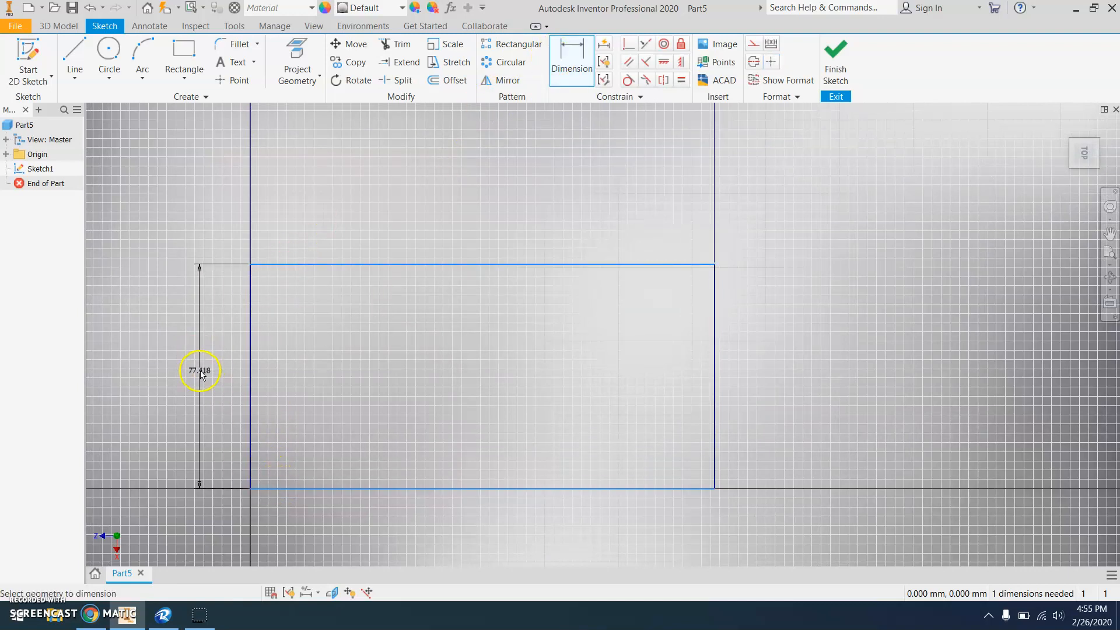
left_click(199, 373)
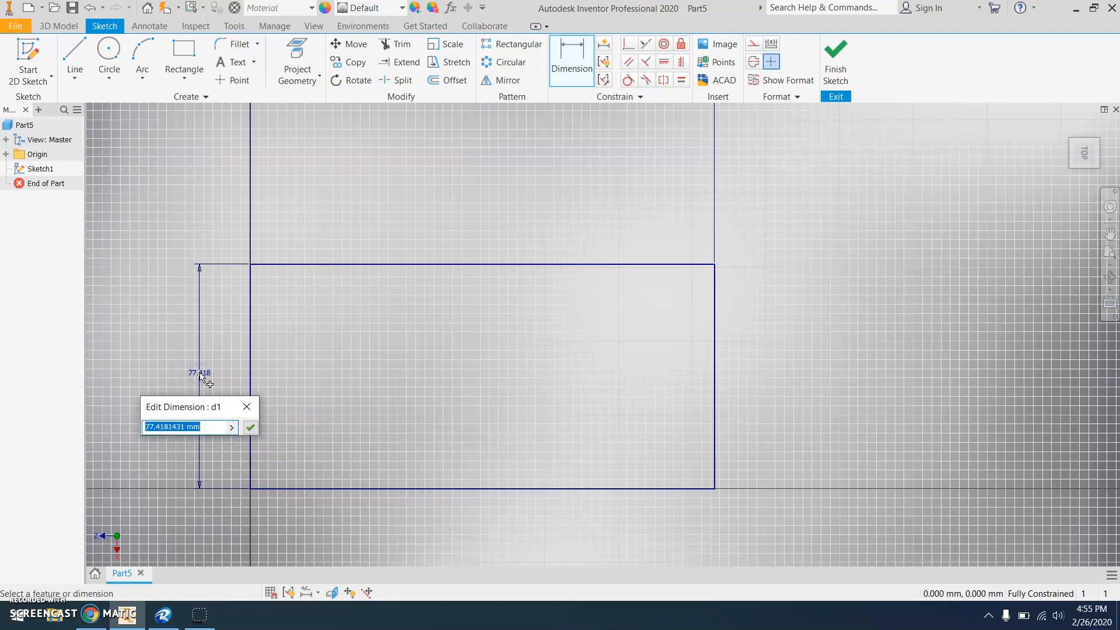
type("70")
key("Return")
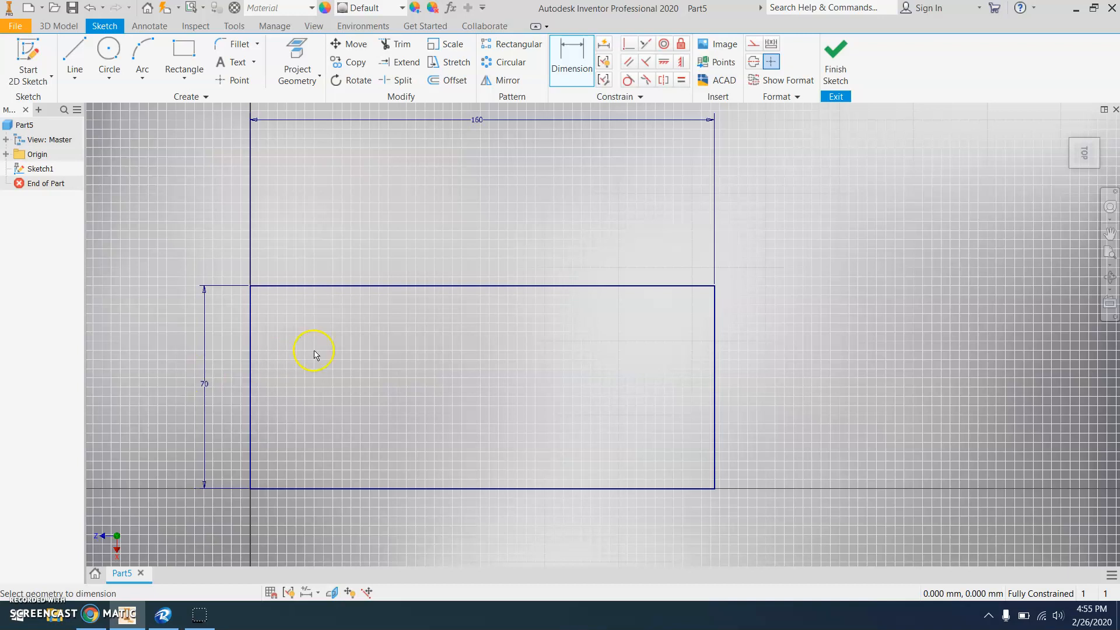
- Sketch a small center-point circle inside the rectangle, close to its left edge and slightly above mid-height
scroll(315, 357, "down", 2)
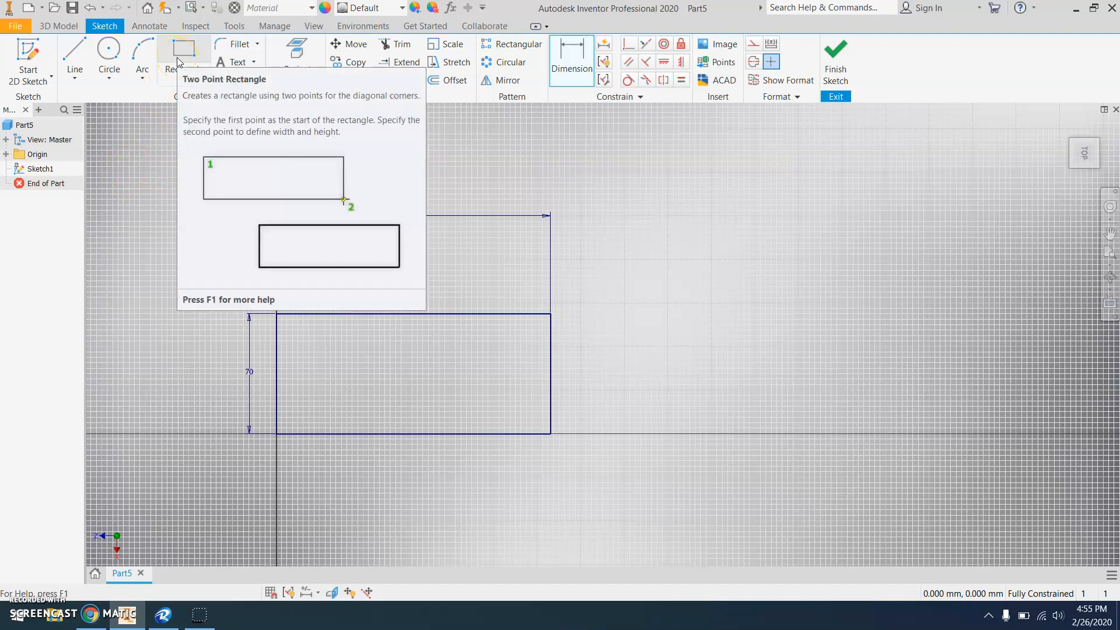
left_click(109, 51)
scroll(330, 321, "up", 3)
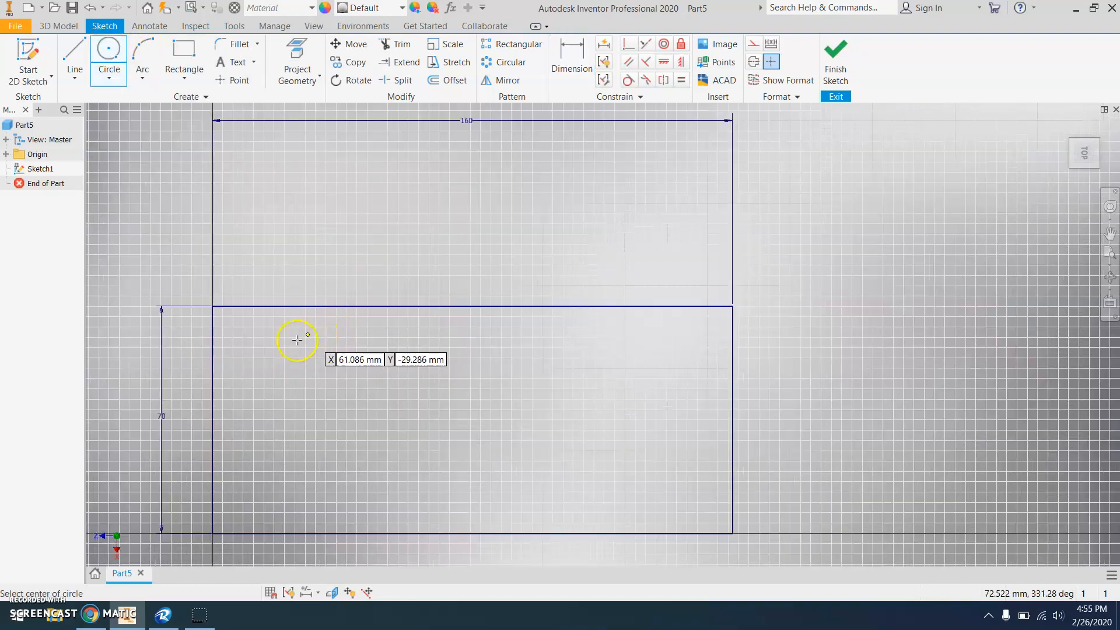
left_click(232, 380)
left_click(239, 386)
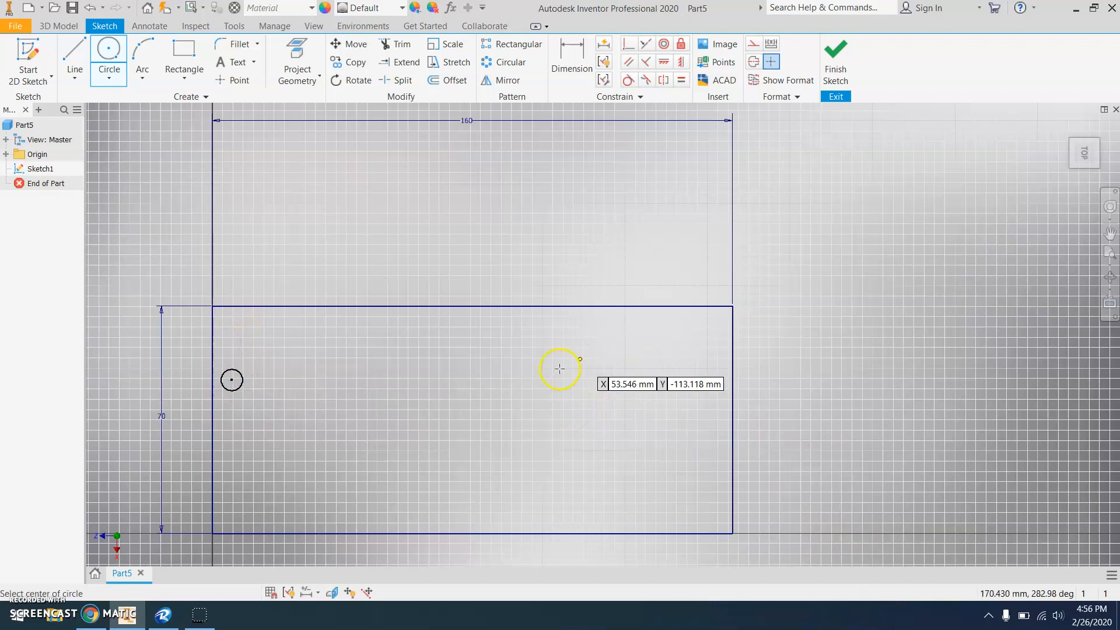
- Sketch a small six-sided polygon inside the rectangle near its upper-right corner and finish the sketch
left_click(112, 75)
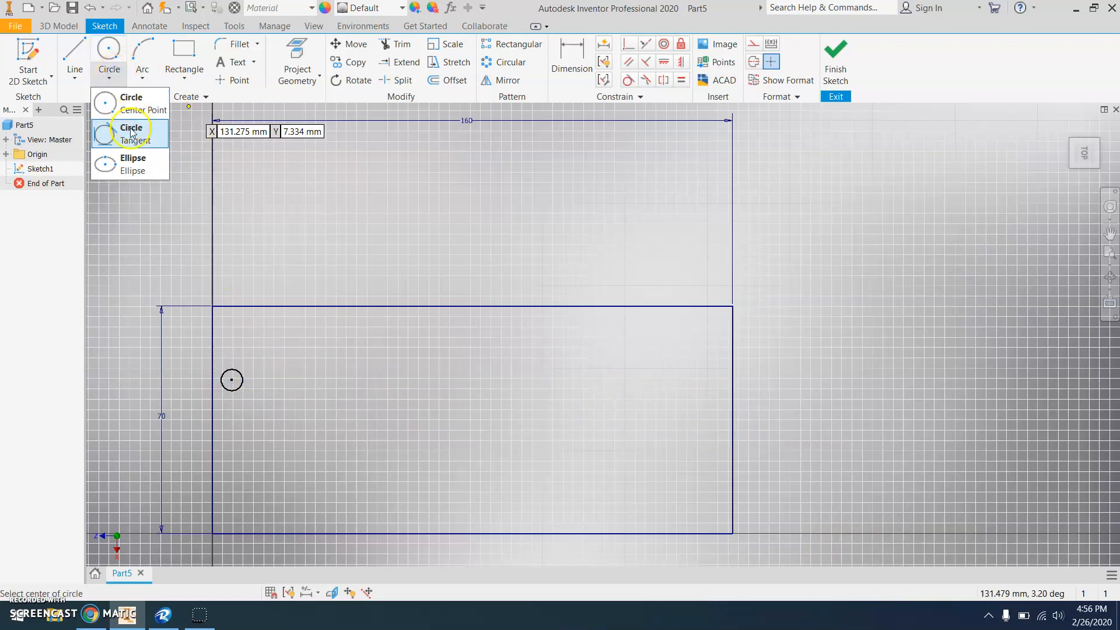
left_click(184, 72)
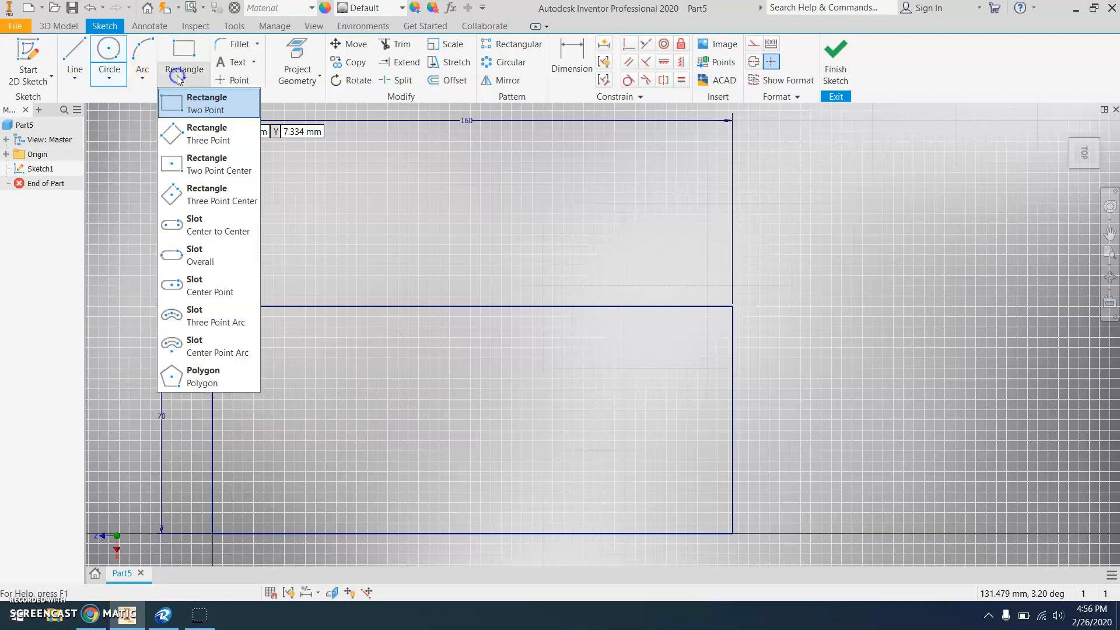
left_click(193, 374)
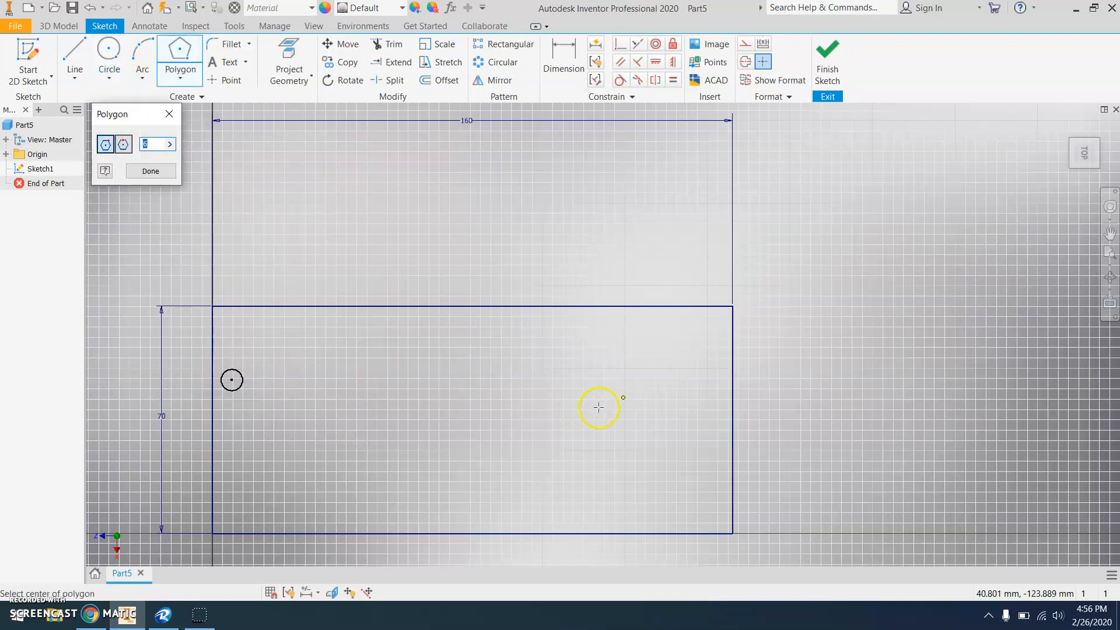
left_click(694, 363)
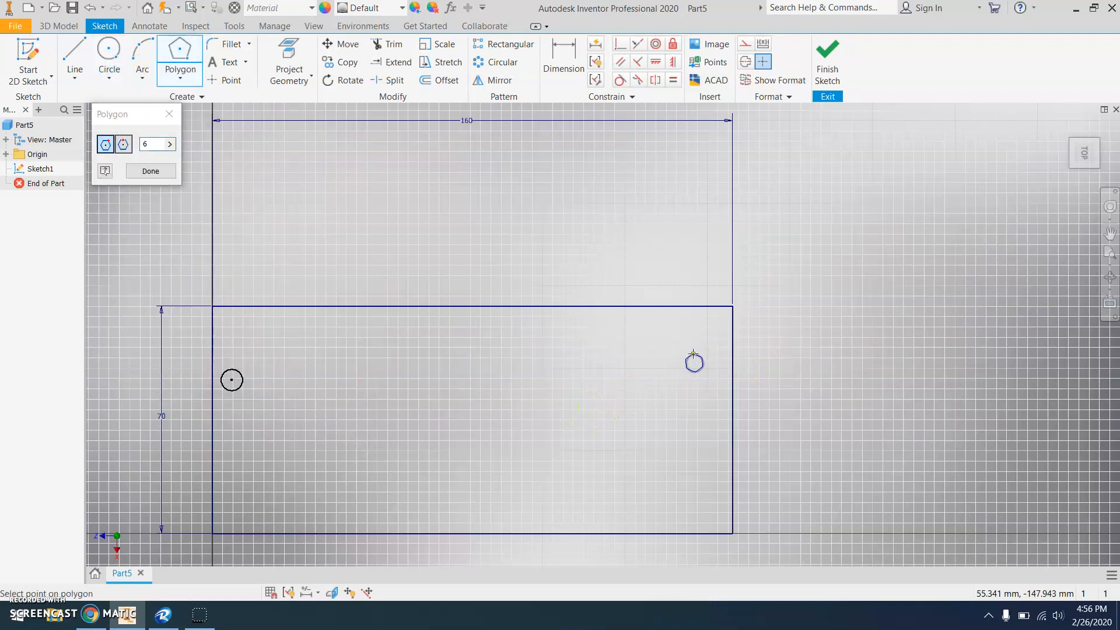
left_click(694, 349)
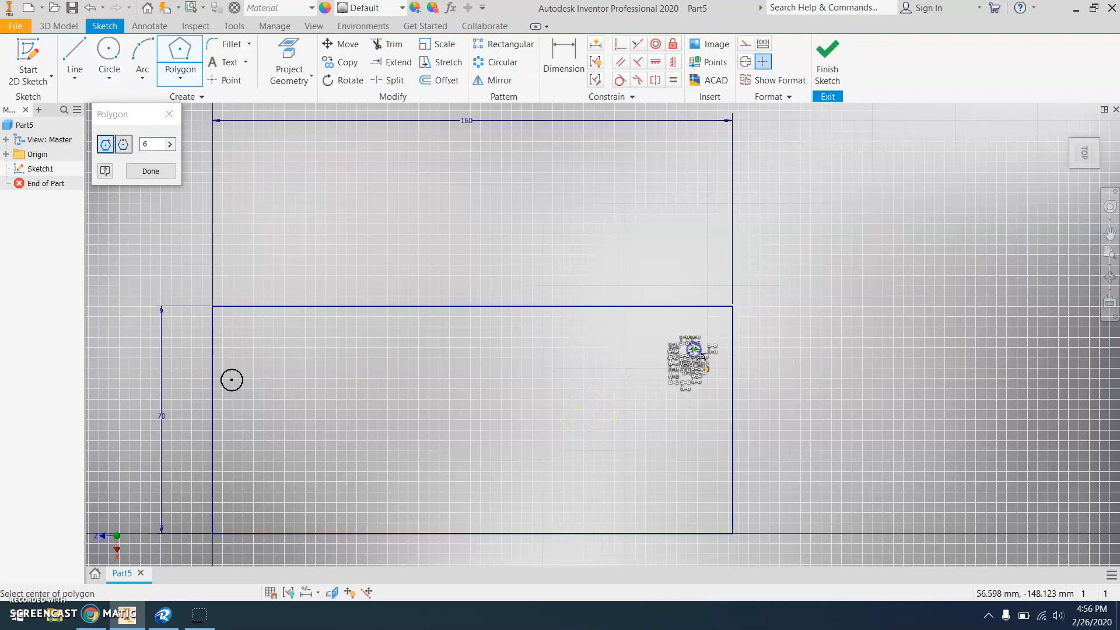
left_click(827, 61)
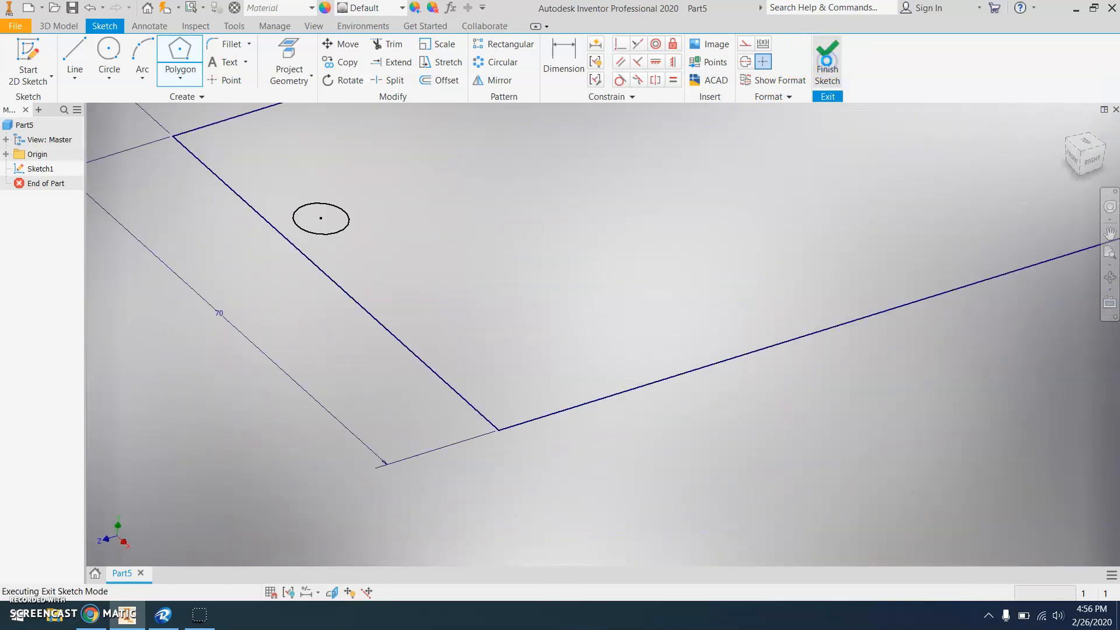
- Extrude the rectangular profile 4 mm, leaving the circle and hexagon as through openings
mouse_move(587, 220)
middle_mouse_down()
mouse_move(547, 343)
mouse_move(467, 375)
middle_mouse_up()
scroll(546, 343, "down", 5)
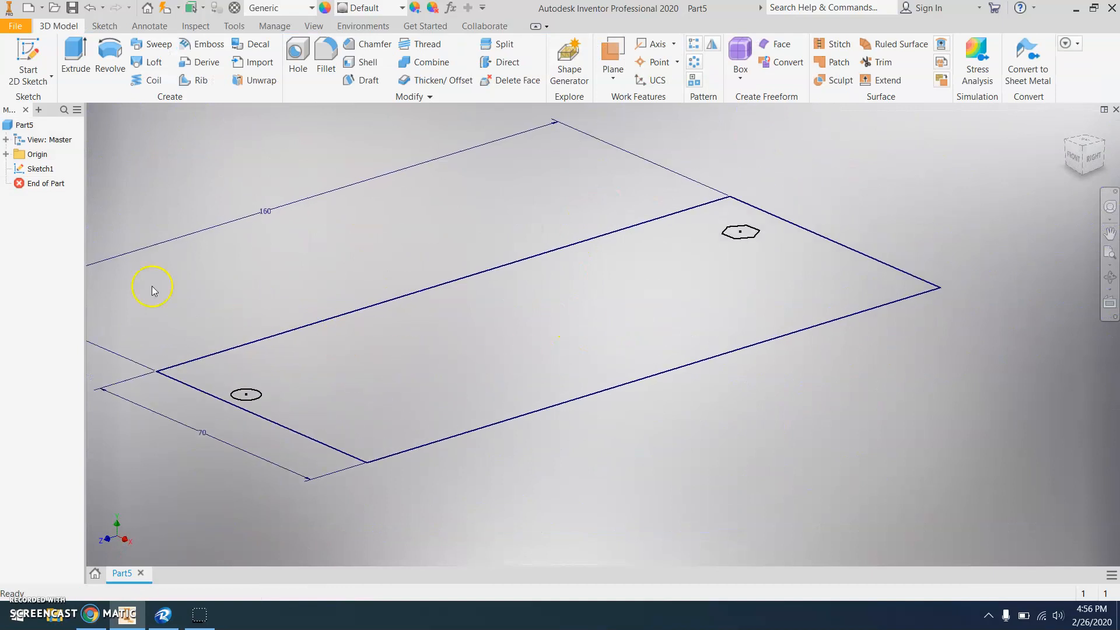
left_click(74, 69)
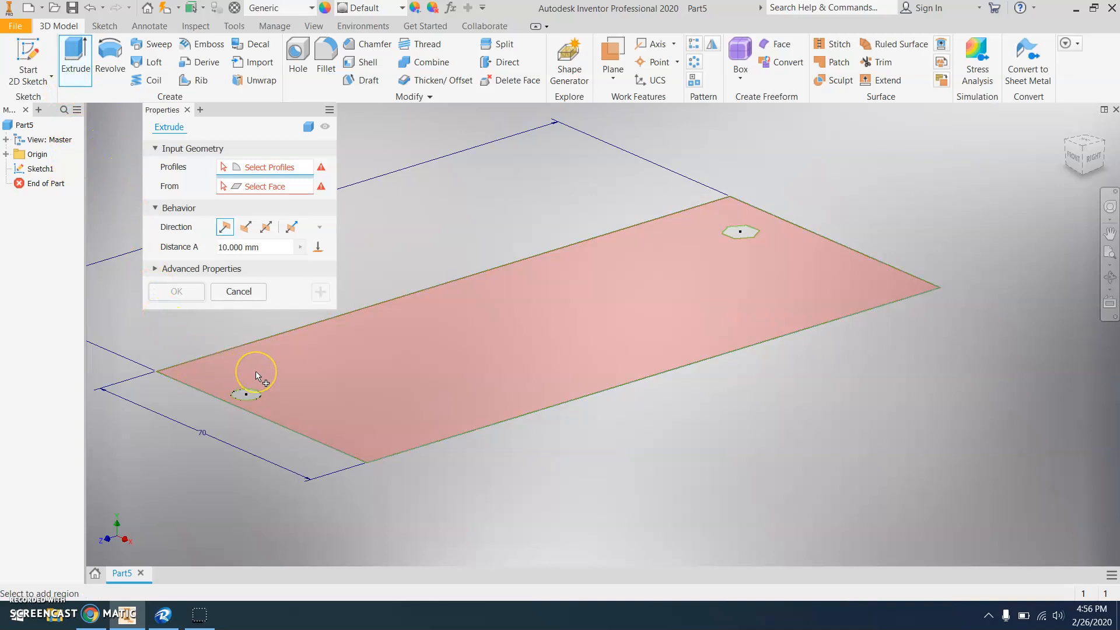
left_click(261, 369)
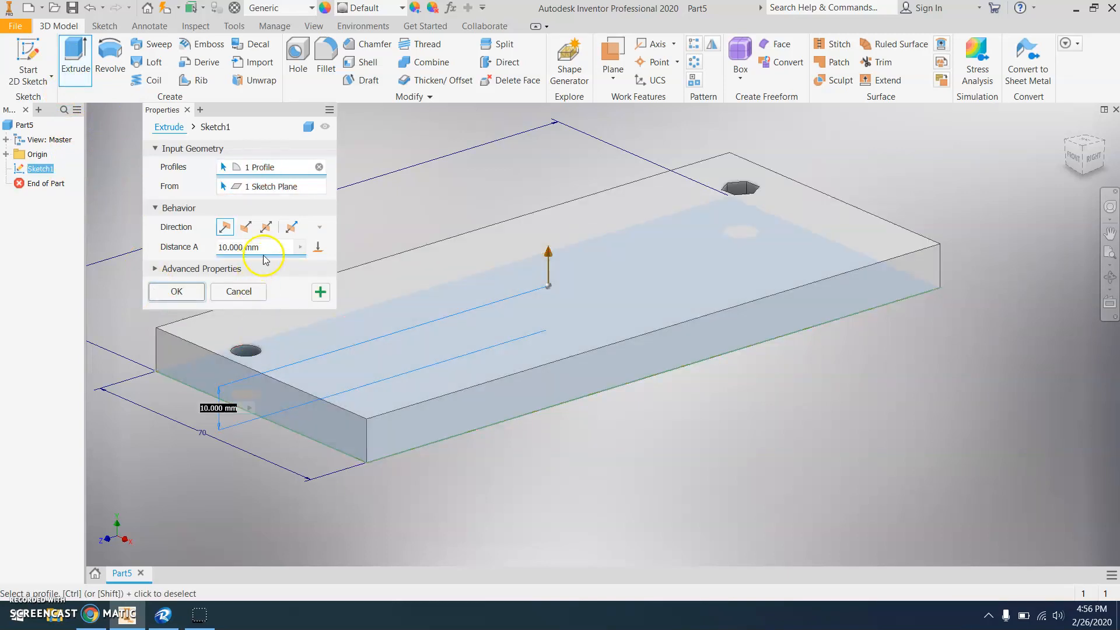
left_click_drag(240, 249, 211, 251)
type("4")
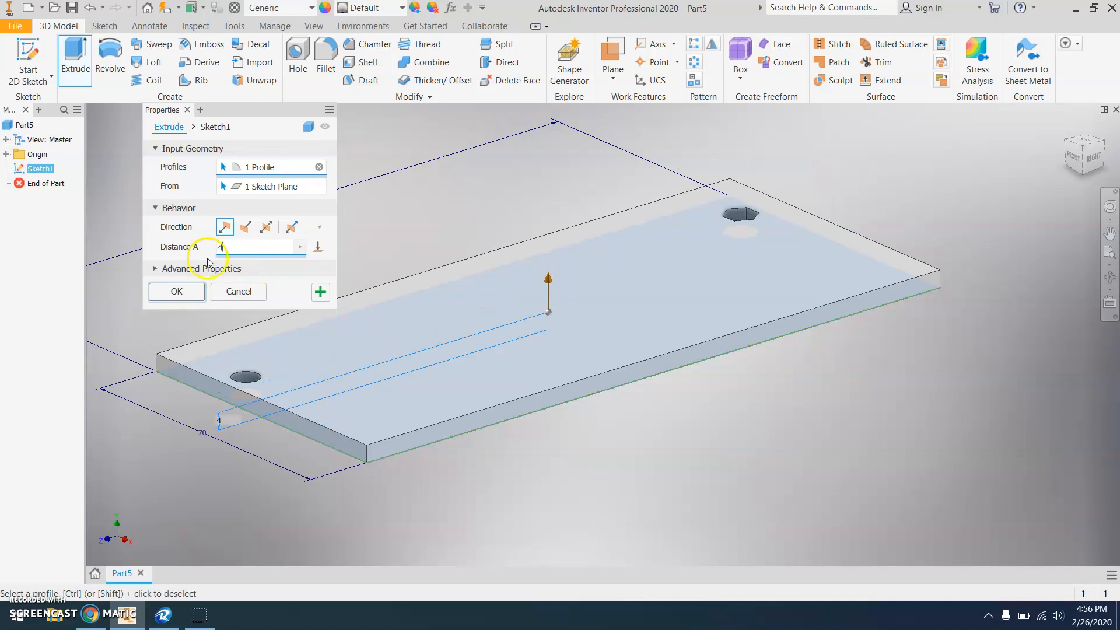
left_click(198, 298)
left_click(197, 298)
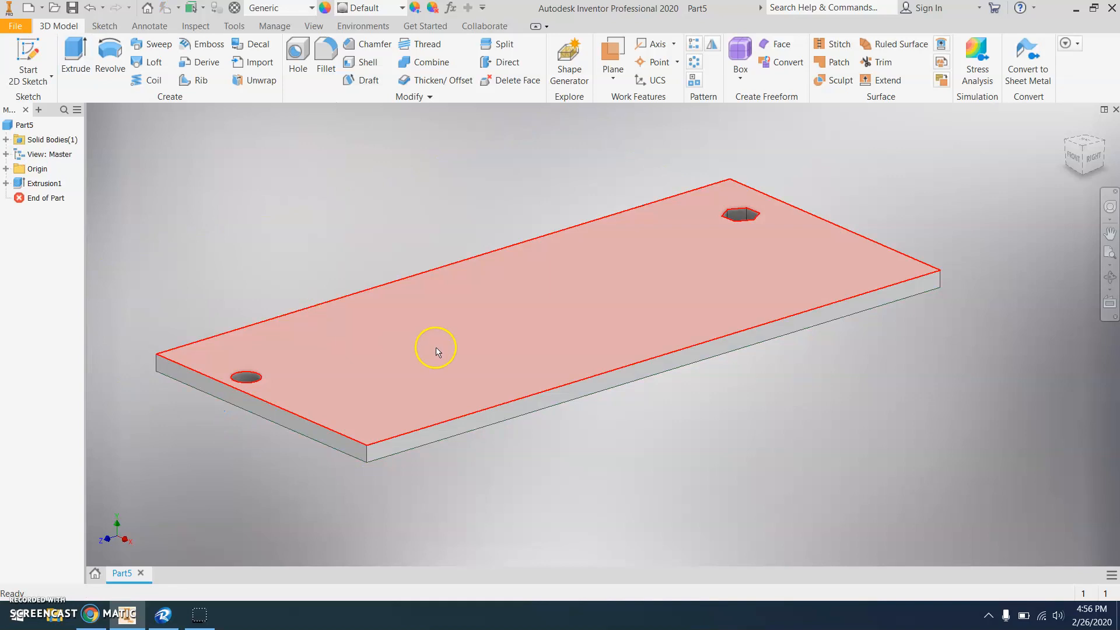
- Start a new 2D sketch on the plate's top face
scroll(436, 349, "down", 3)
middle_click_drag(484, 339, 432, 382, "shift")
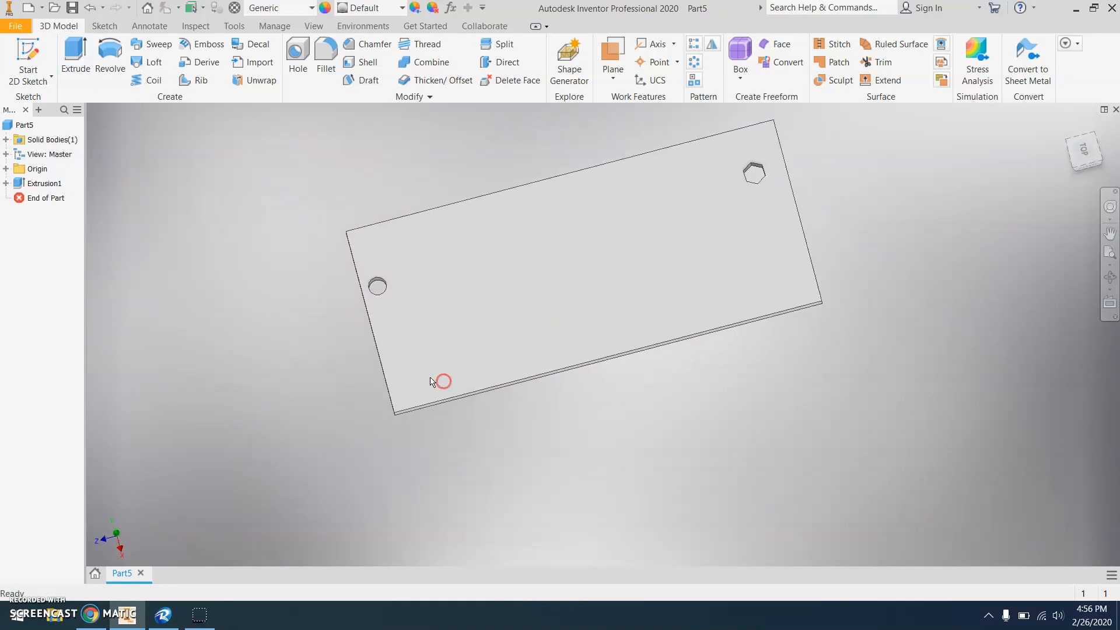
left_click(47, 58)
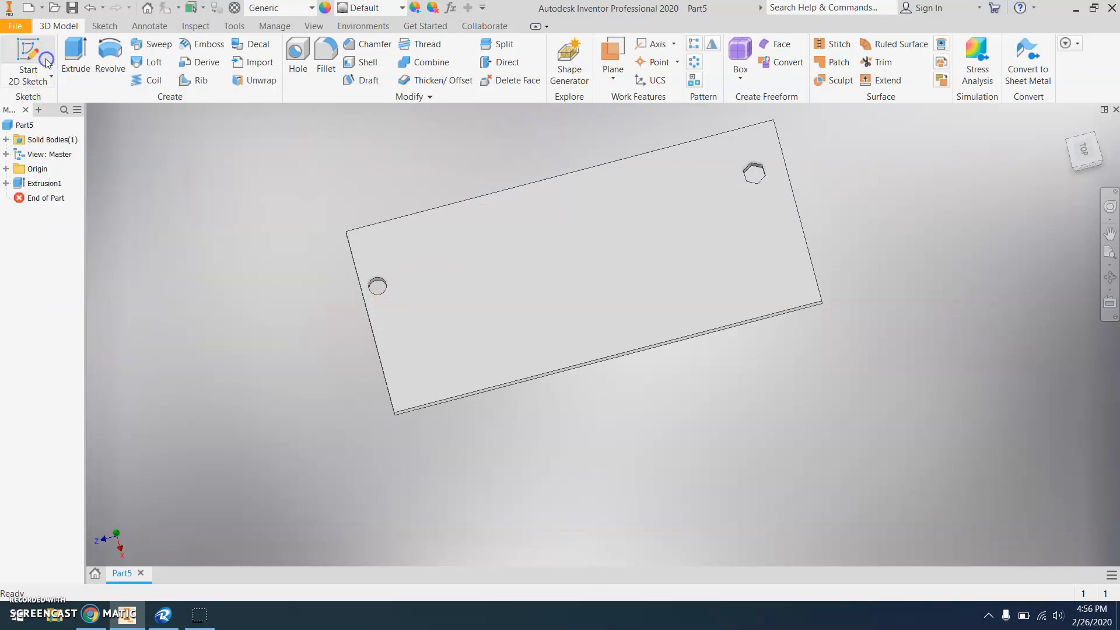
left_click(474, 303)
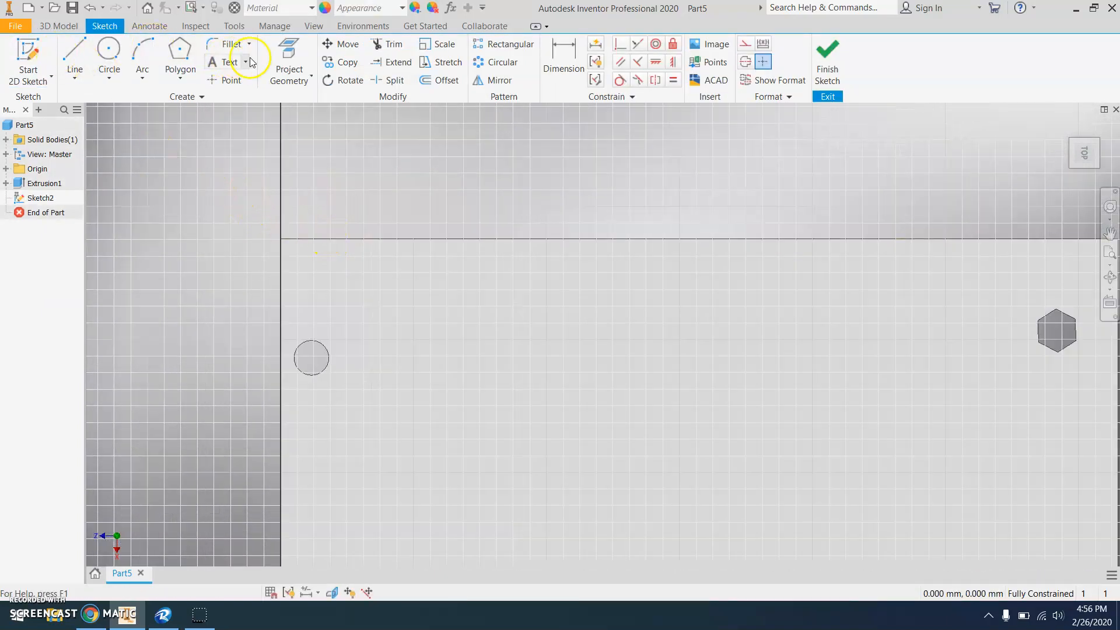
- Sketch a shallow two-point rectangle inward from the plate's upper edge, near the upper-left corner and just right of the round hole
left_click(181, 76)
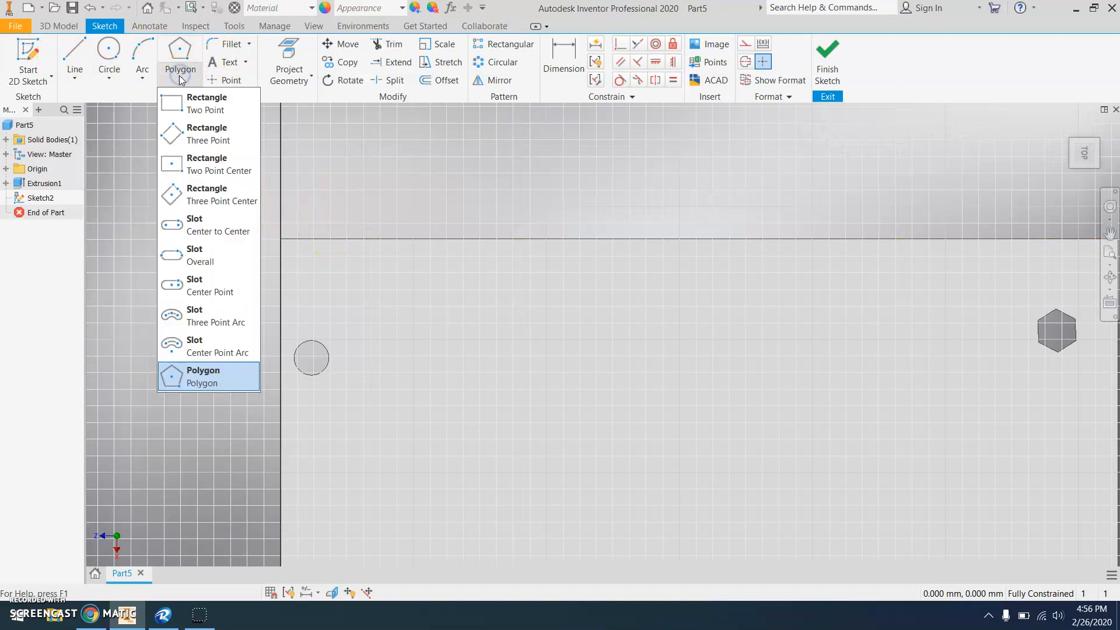
left_click(184, 106)
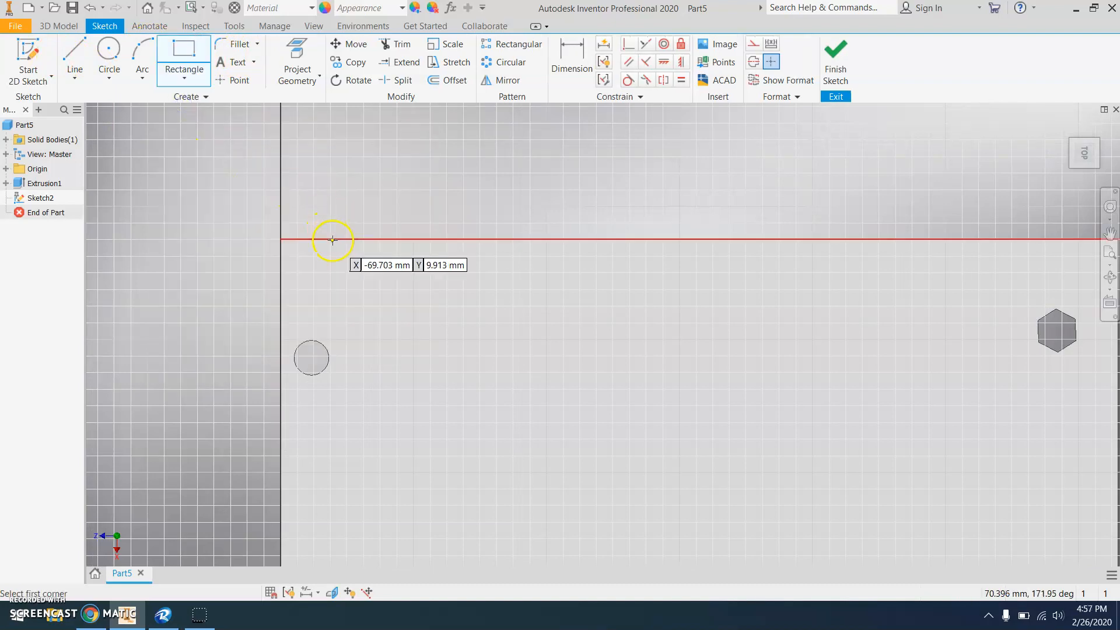
scroll(333, 238, "down", 2)
left_click(359, 237)
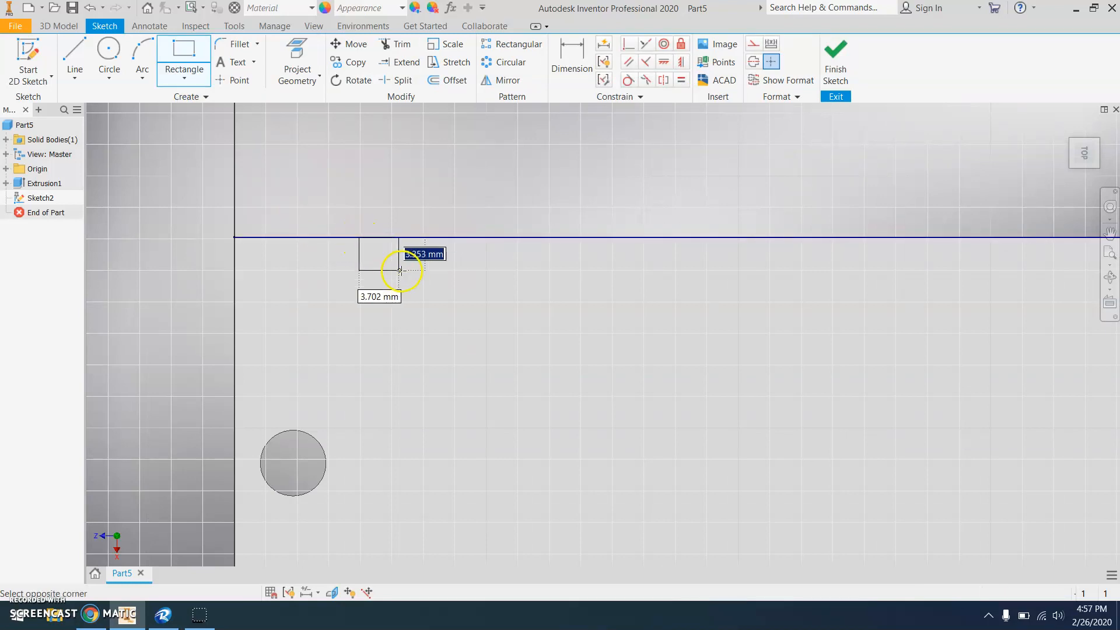
left_click(554, 285)
- Sketch a second shallow two-point rectangle inward from the plate's upper edge, directly above the hexagonal hole
scroll(661, 332, "up", 5)
middle_click_drag(732, 360, 52, 239)
scroll(245, 182, "down", 3)
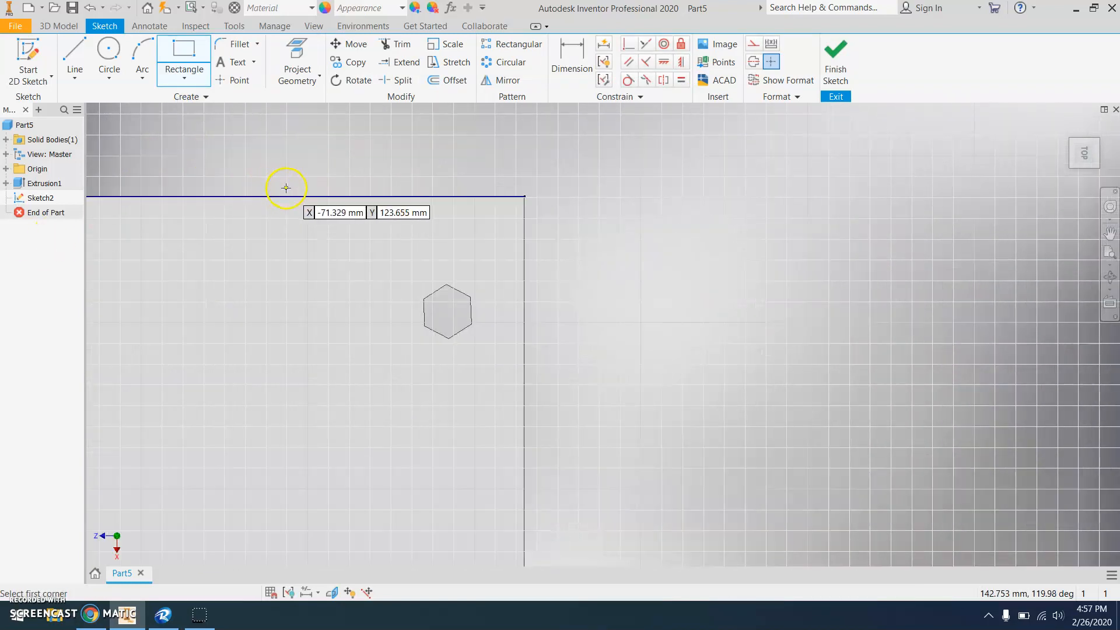
left_click(391, 196)
left_click(473, 228)
- Sketch another shallow two-point rectangle along the plate's lower edge, near the lower-right corner
middle_click_drag(418, 366, 421, 116)
scroll(467, 367, "up", 3)
scroll(460, 364, "down", 4)
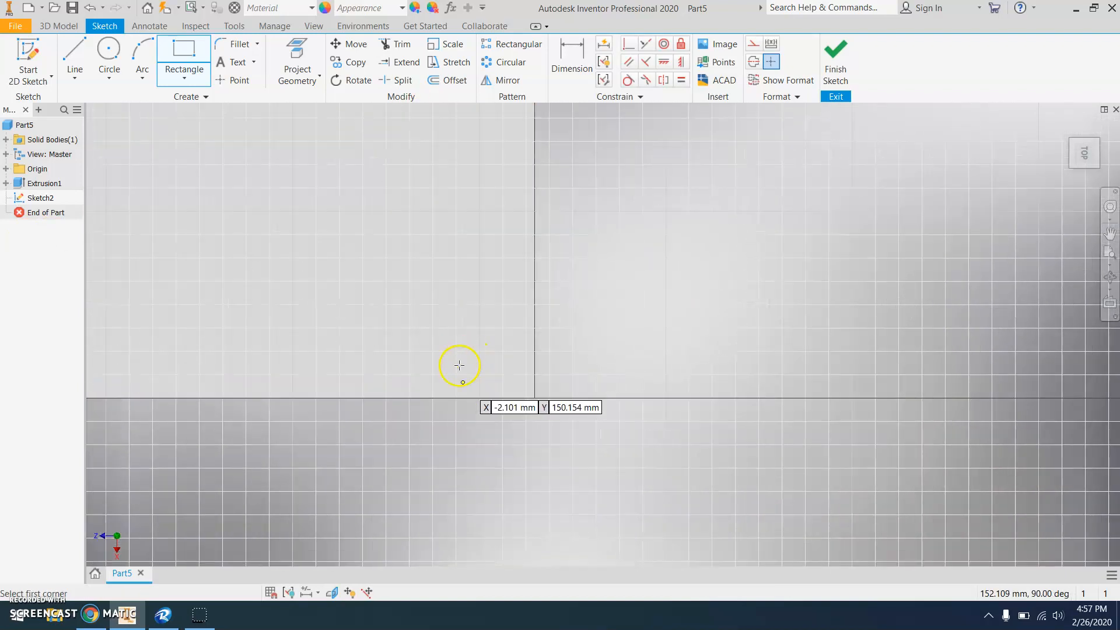